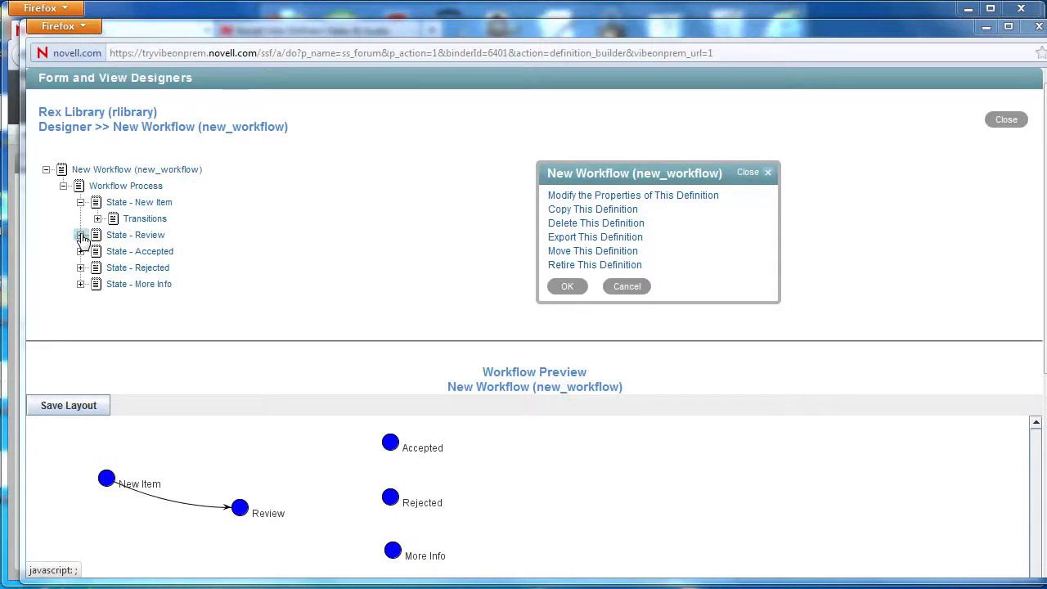
# Add a workflow question to the Review state with text "Do you Approve this item?" and data name approval_question
pyautogui.click(81, 236)
pyautogui.click(142, 238)
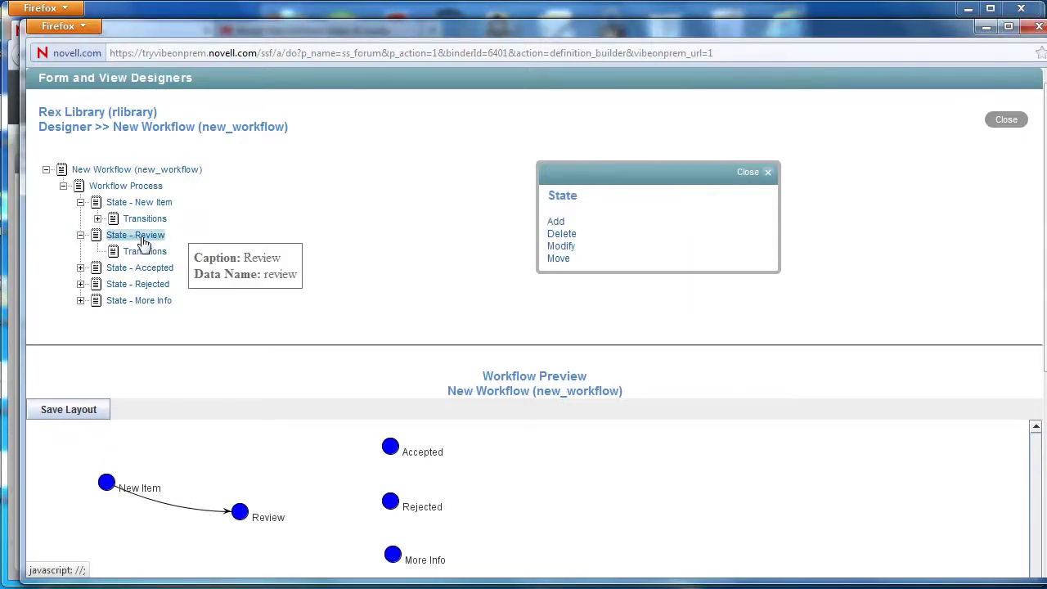
pyautogui.click(556, 222)
pyautogui.click(614, 272)
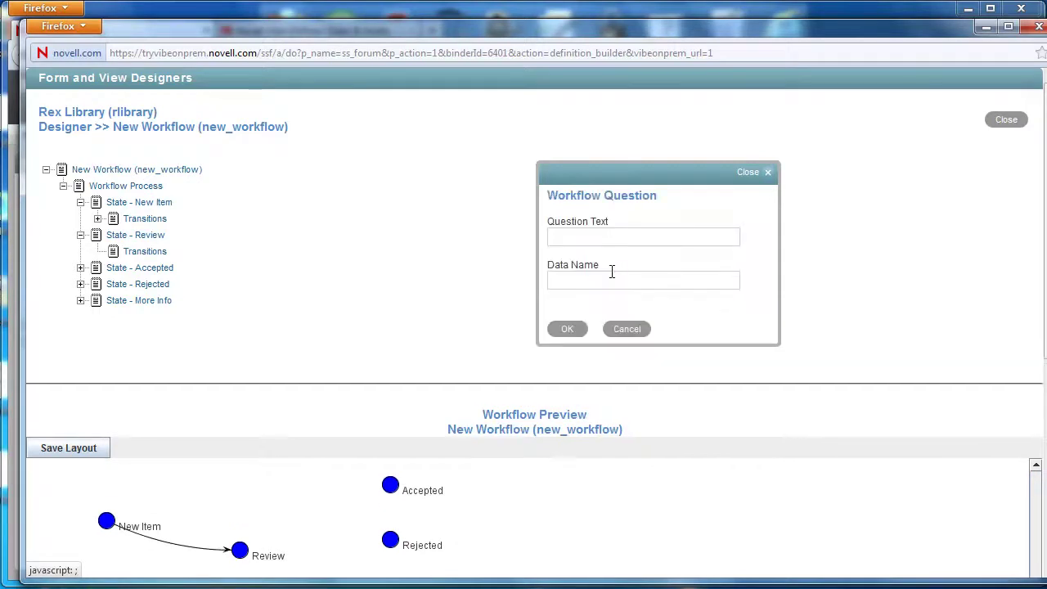
pyautogui.click(578, 236)
pyautogui.write('Do you Approve this i')
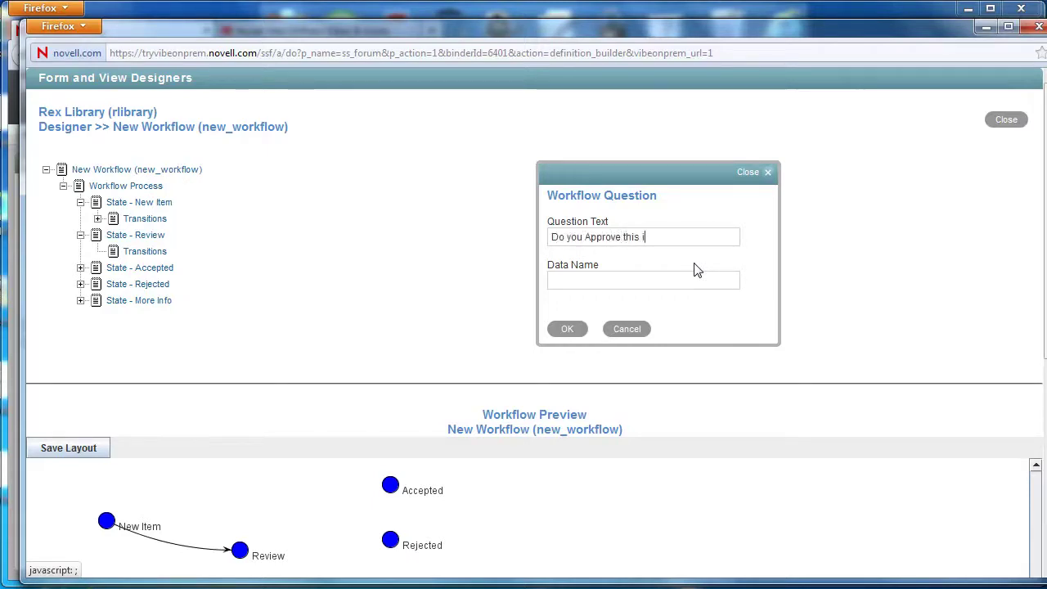
pyautogui.write('tem?')
pyautogui.press('Tab')
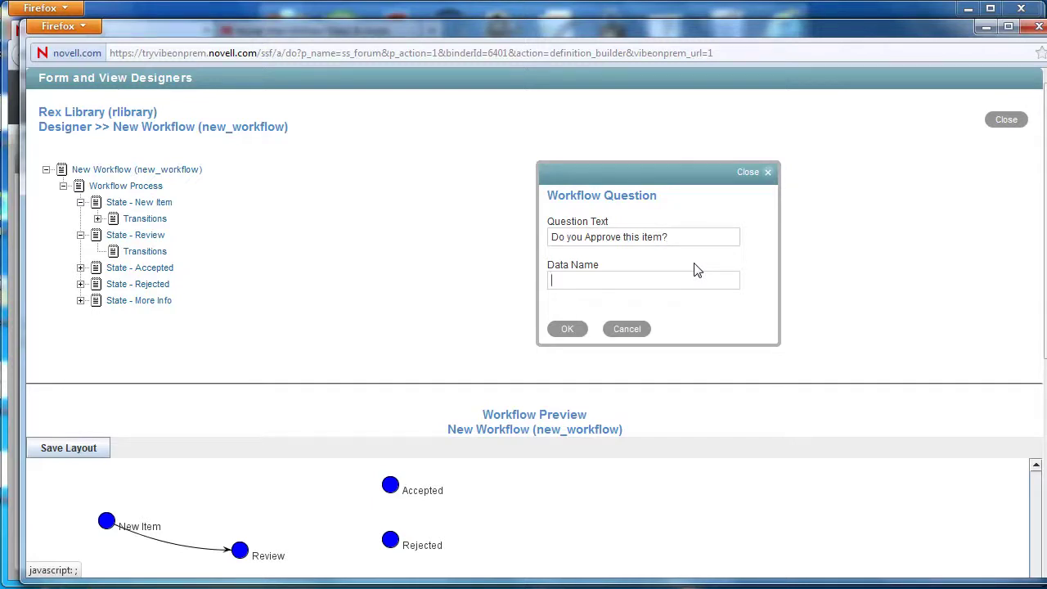
pyautogui.write('approval_')
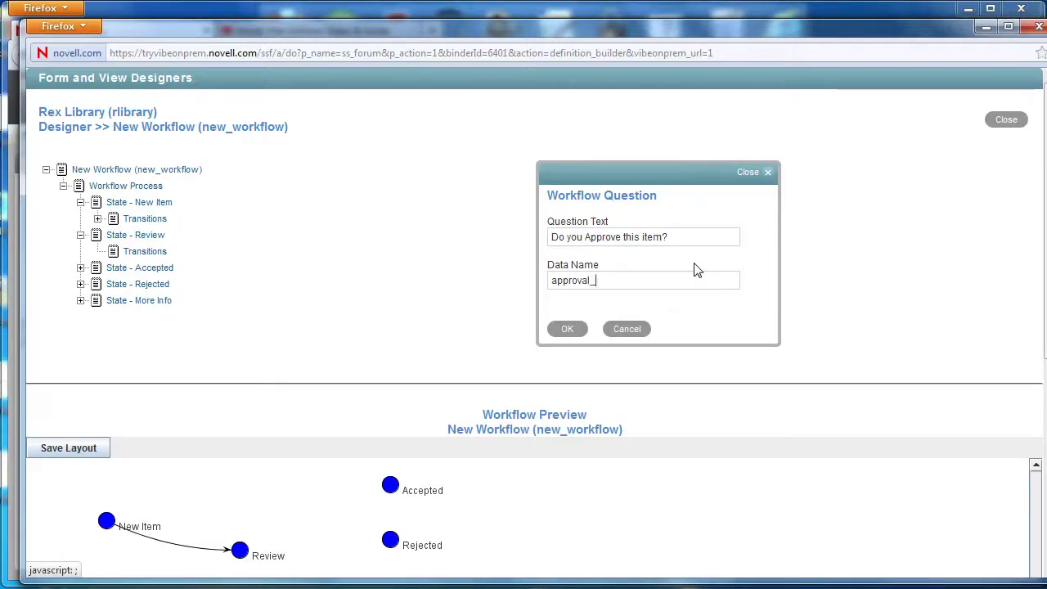
pyautogui.write('question')
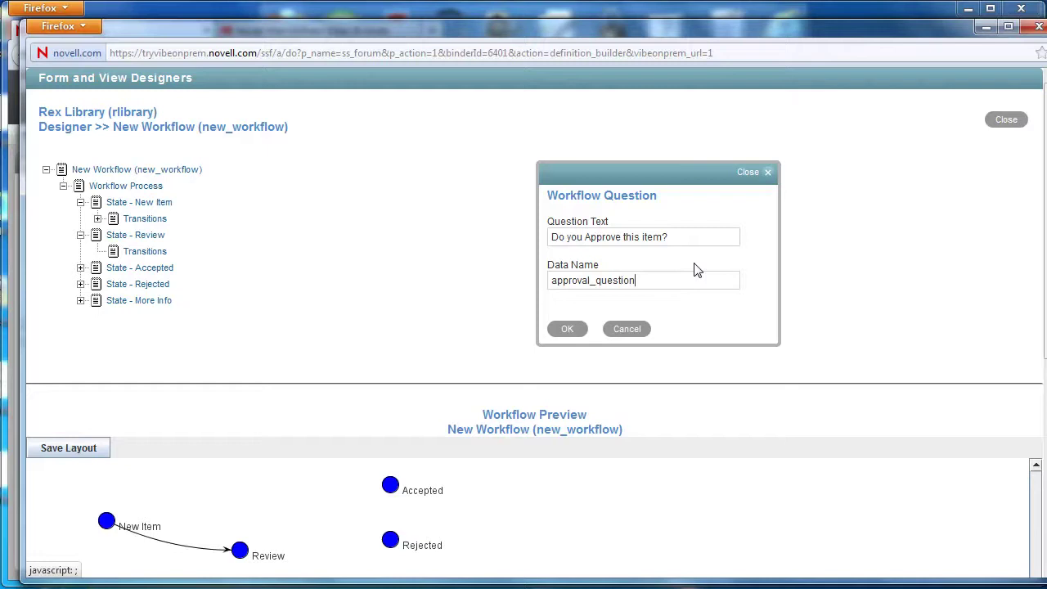
pyautogui.click(571, 329)
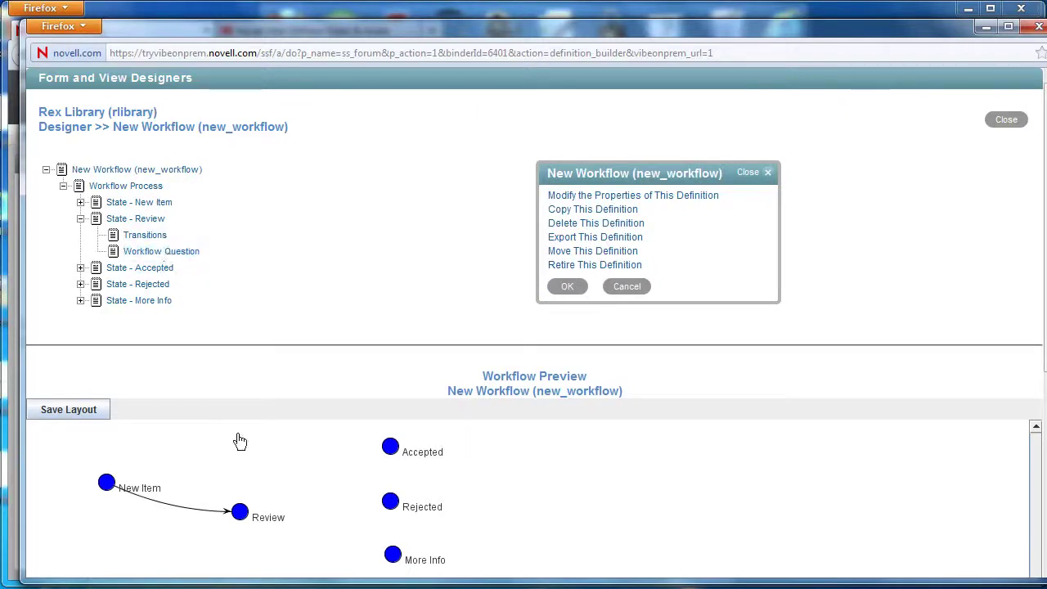
# Add a workflow response to the approval question with text "Yes I approve" and data name approved
pyautogui.click(175, 256)
pyautogui.click(553, 218)
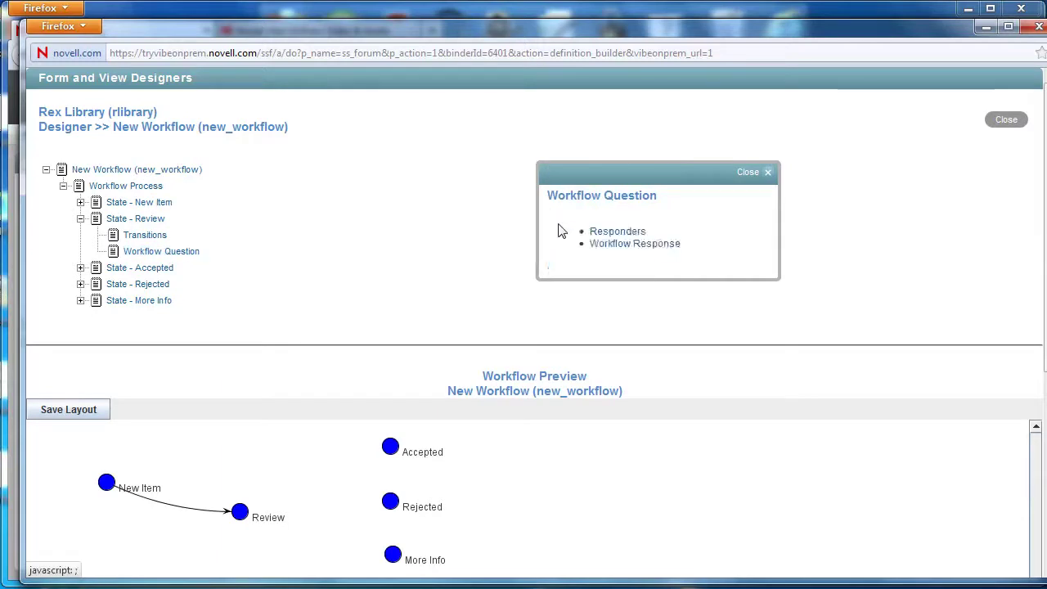
pyautogui.click(609, 245)
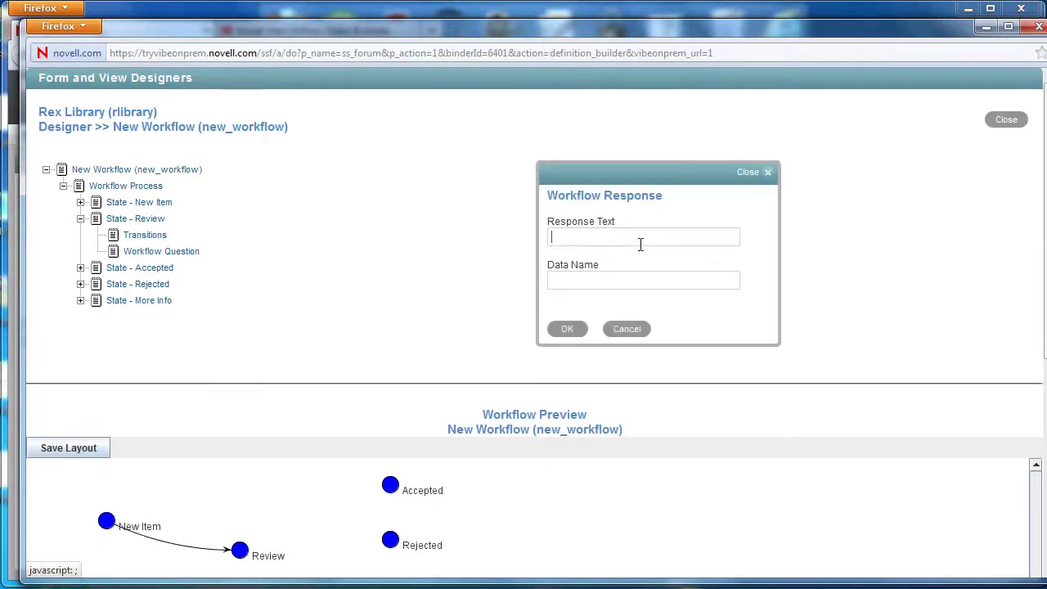
pyautogui.write('Yes I')
pyautogui.write('approved')
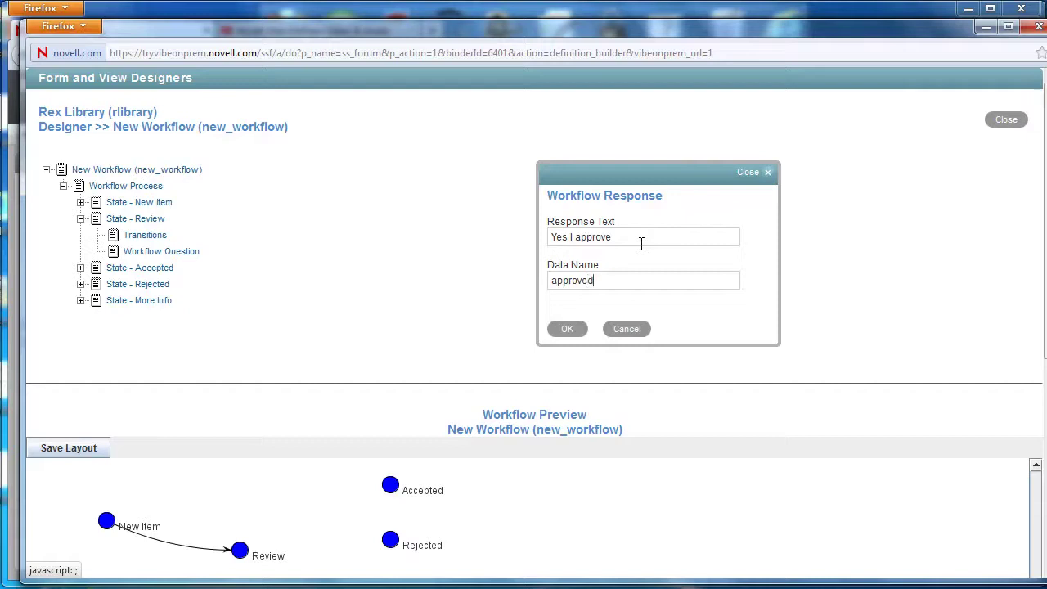
pyautogui.click(568, 329)
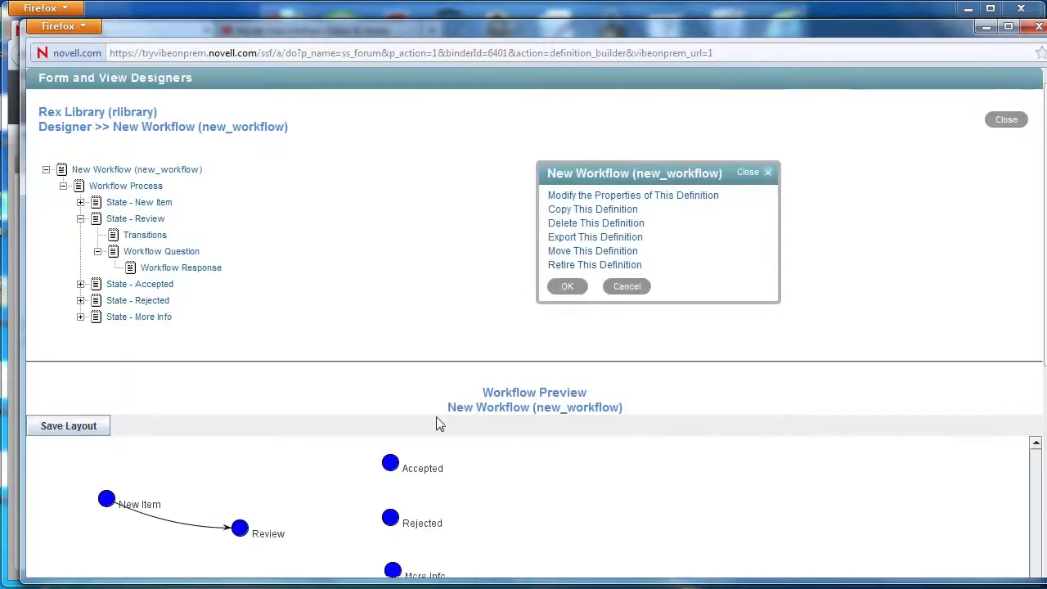
# Add a workflow response to the approval question with text "No, I reject this item" and data name rejected
pyautogui.click(162, 252)
pyautogui.click(555, 221)
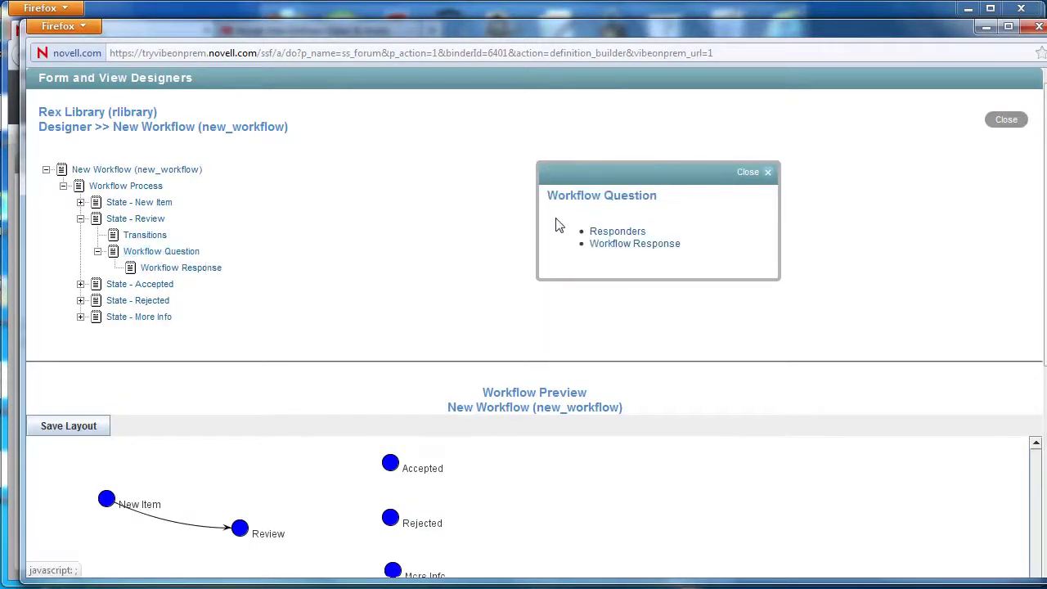
pyautogui.click(600, 246)
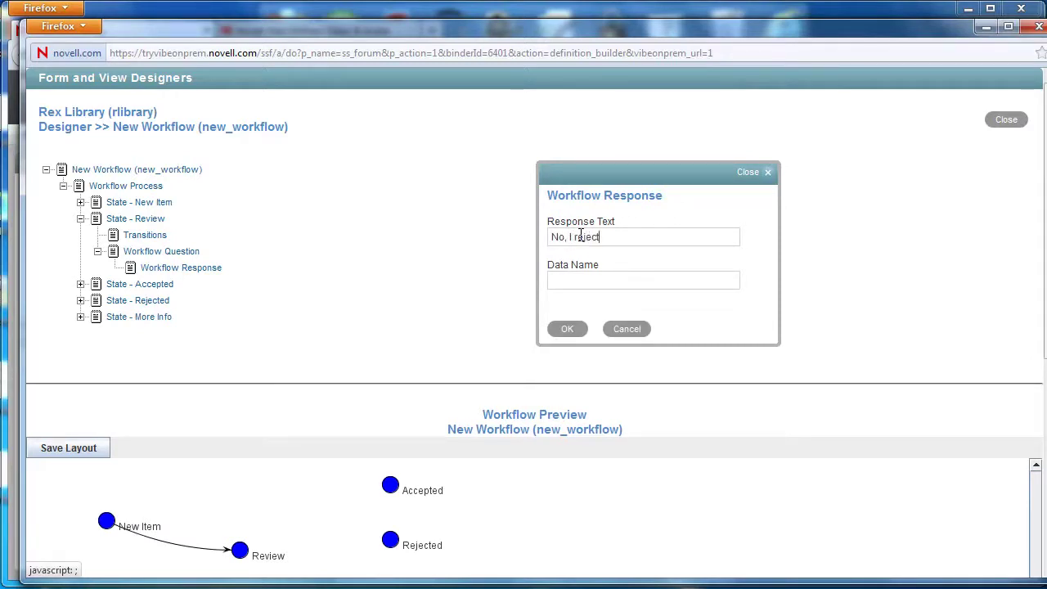
pyautogui.write('No, I reject this item')
pyautogui.write('rejected')
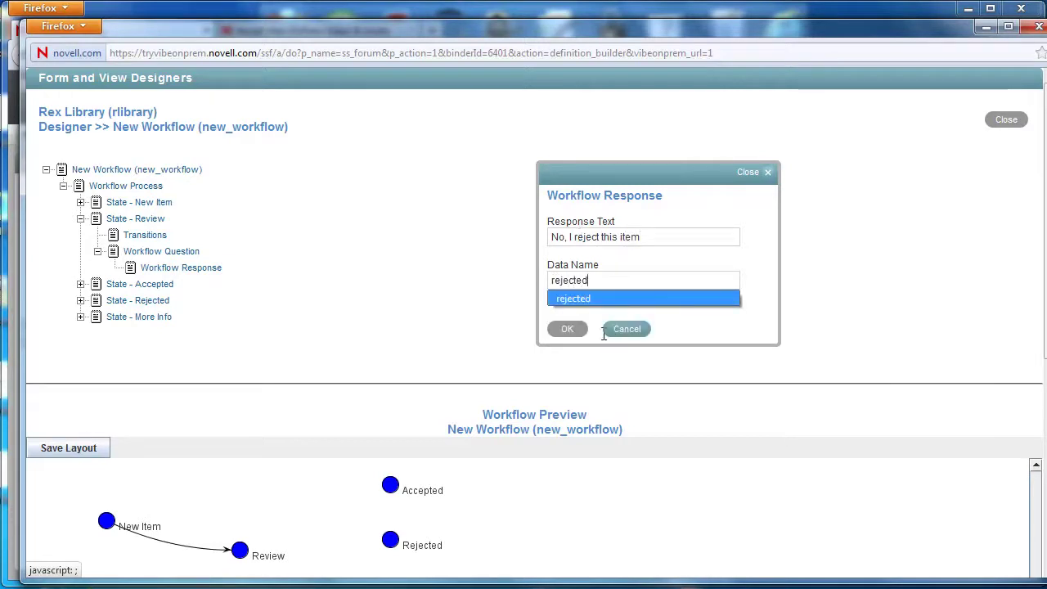
pyautogui.click(567, 329)
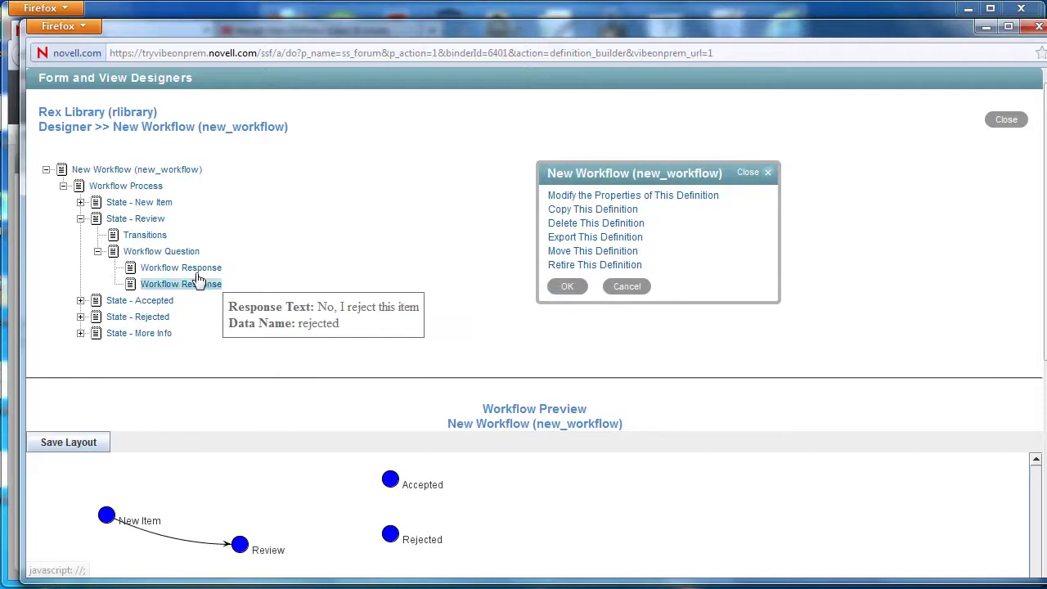
# Add a workflow response to the approval question with text "I'm not sure, I need more informatoin" and data name need_info
pyautogui.click(174, 256)
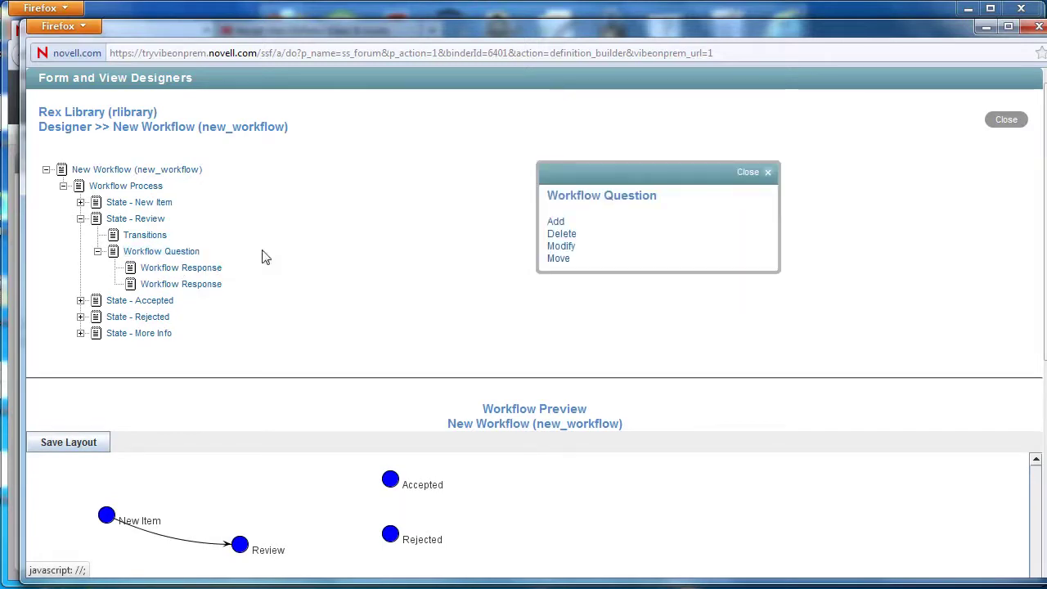
pyautogui.click(556, 219)
pyautogui.click(611, 246)
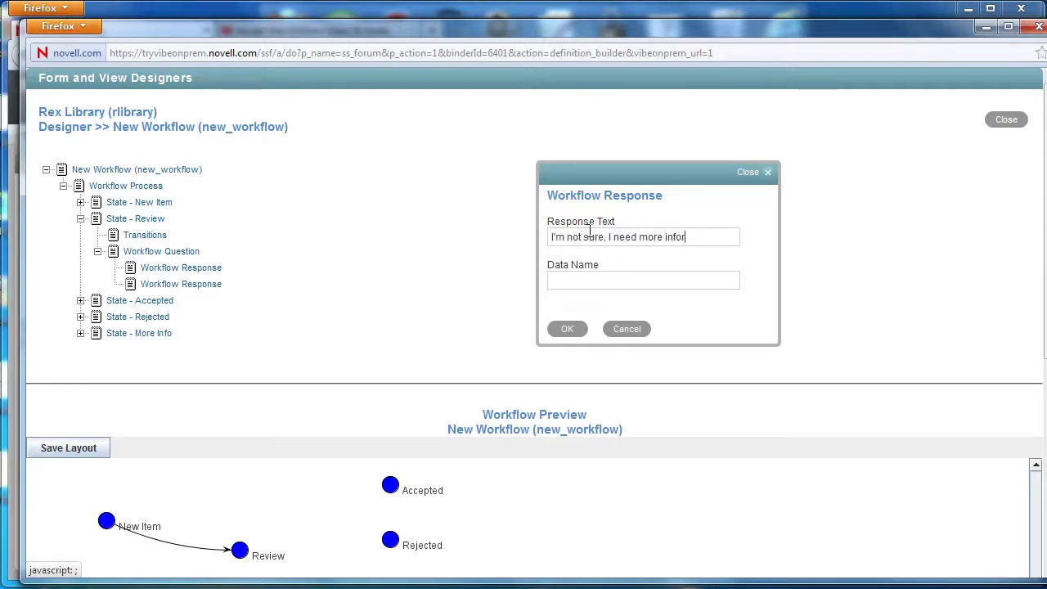
pyautogui.write("I'm not sure, I need more informatoin")
pyautogui.press('Tab')
pyautogui.write('need_')
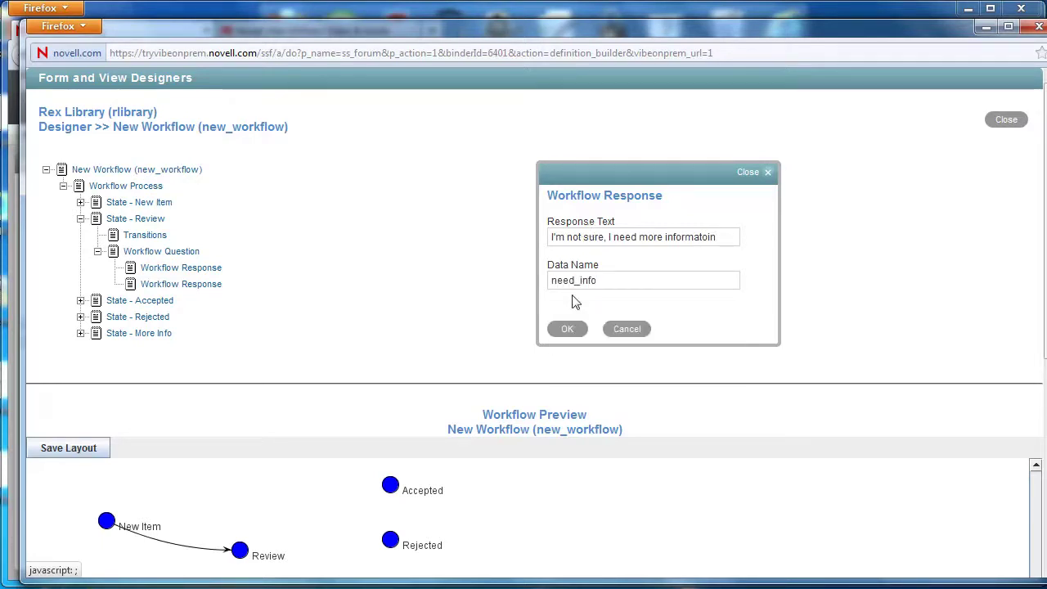
pyautogui.click(578, 328)
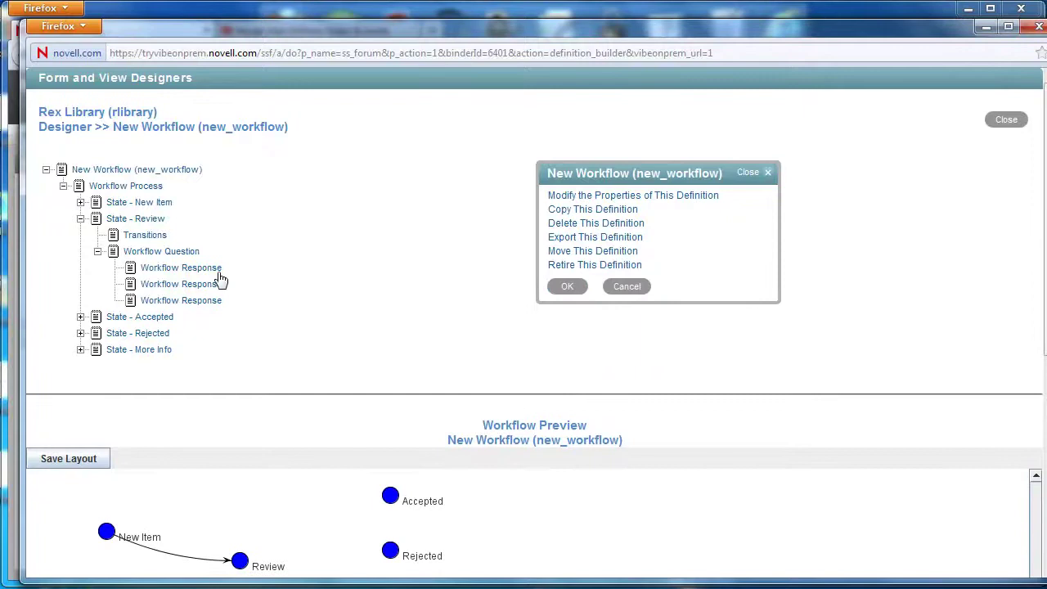
# Add a Transition on Response to the Review state, leading to Accepted when approval_question is answered with approved
pyautogui.moveTo(208, 287)
pyautogui.moveTo(178, 304)
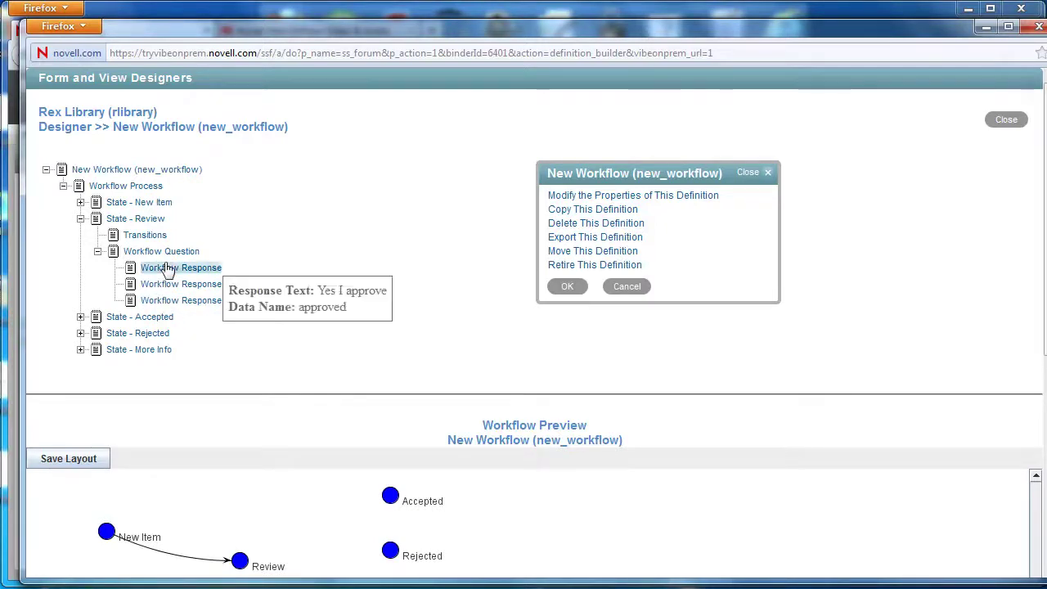
pyautogui.moveTo(166, 257)
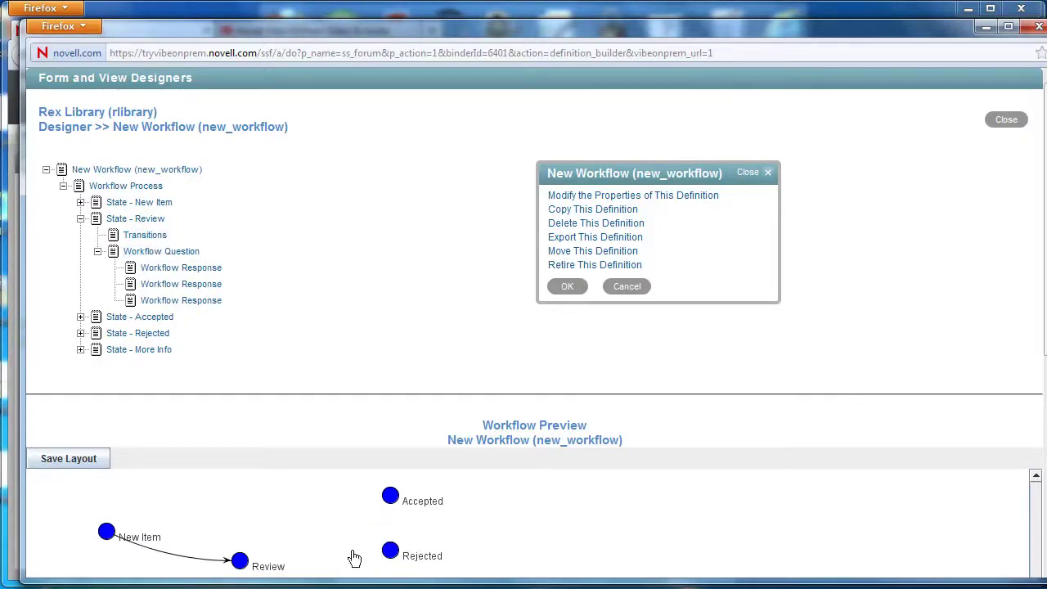
pyautogui.click(143, 237)
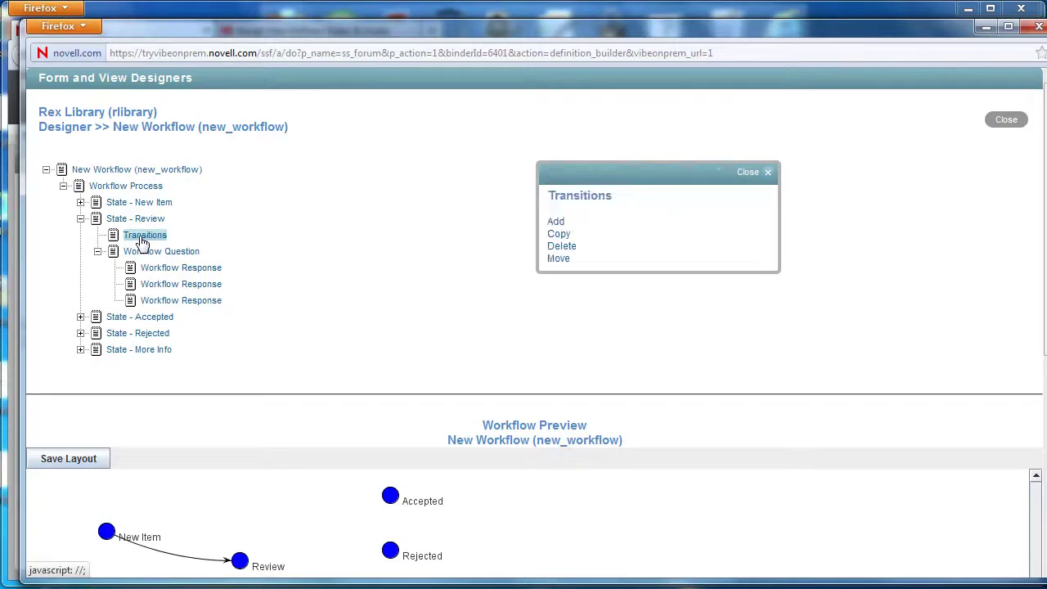
pyautogui.click(556, 223)
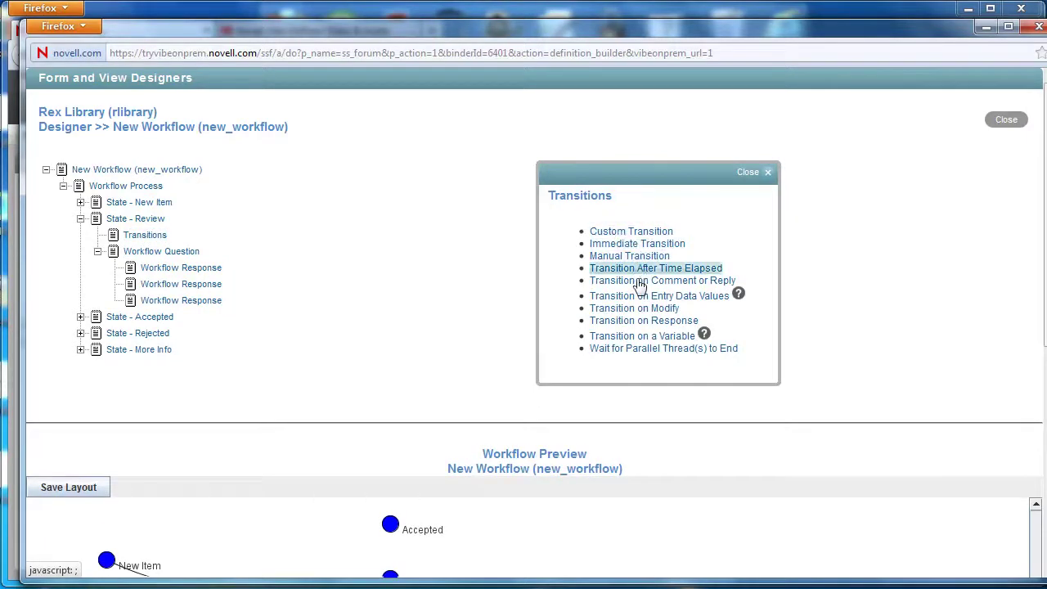
pyautogui.click(640, 323)
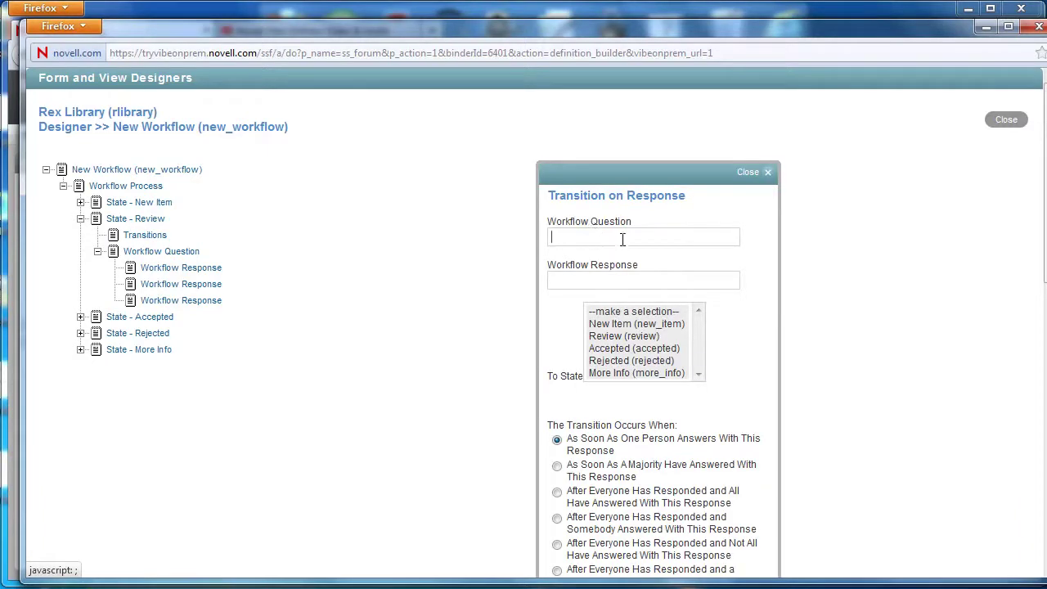
pyautogui.write('approval_question')
pyautogui.click(658, 283)
pyautogui.write('approved')
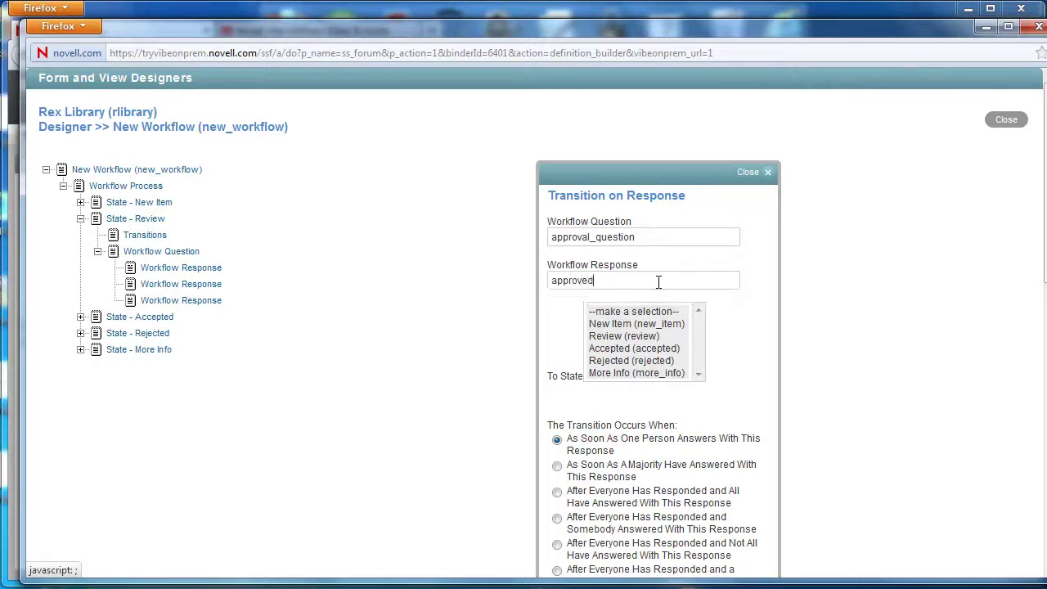
pyautogui.click(634, 348)
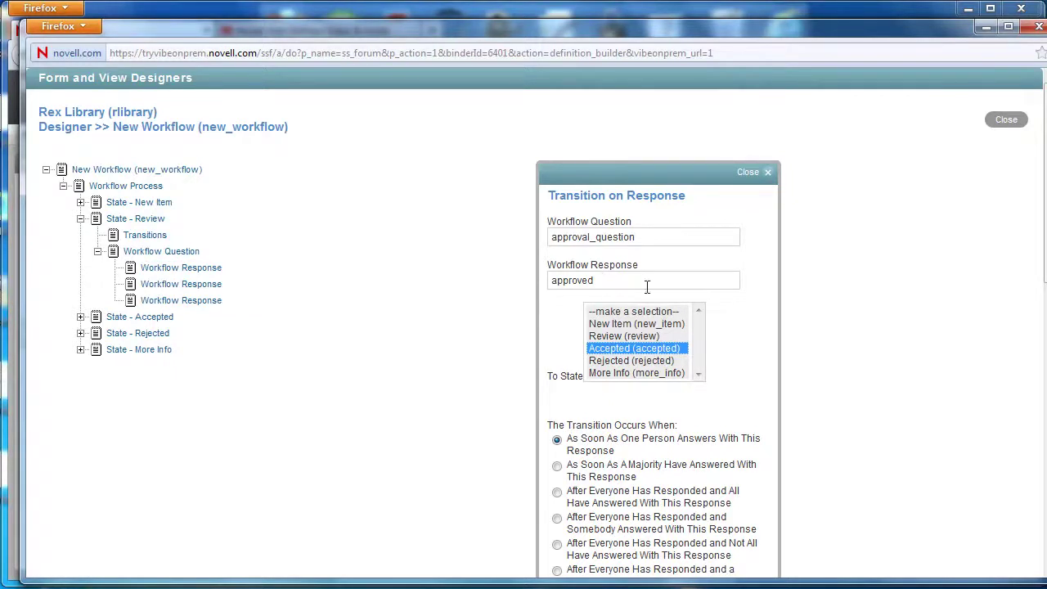
pyautogui.scroll(-2, 753, 332)
pyautogui.scroll(1, 626, 304)
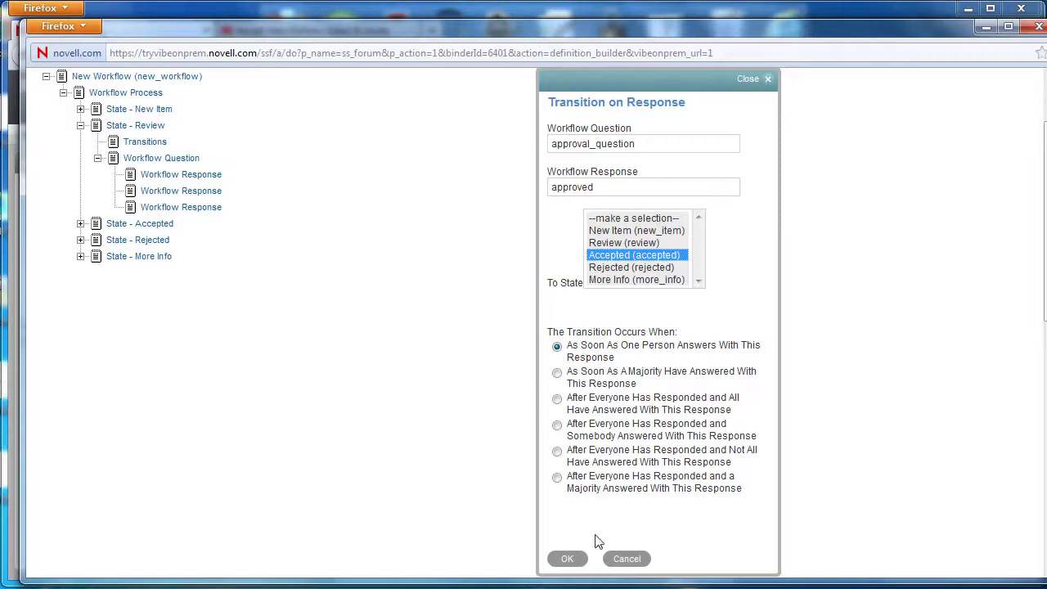
pyautogui.click(576, 563)
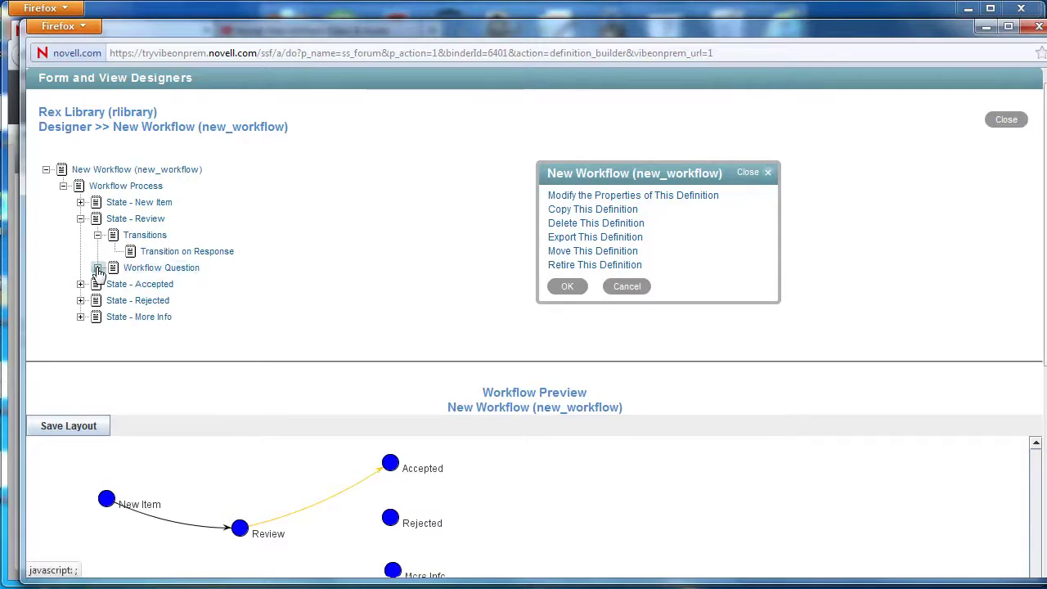
# Add a Transition on Response to the Review state, leading to Rejected when approval_question is answered with rejected
pyautogui.click(144, 235)
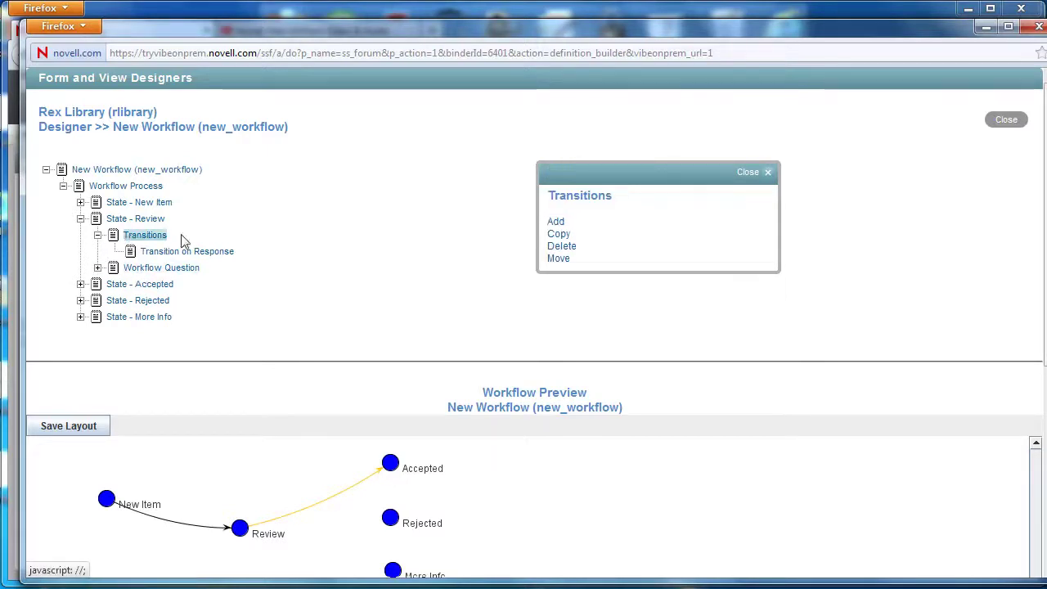
pyautogui.click(550, 217)
pyautogui.click(626, 322)
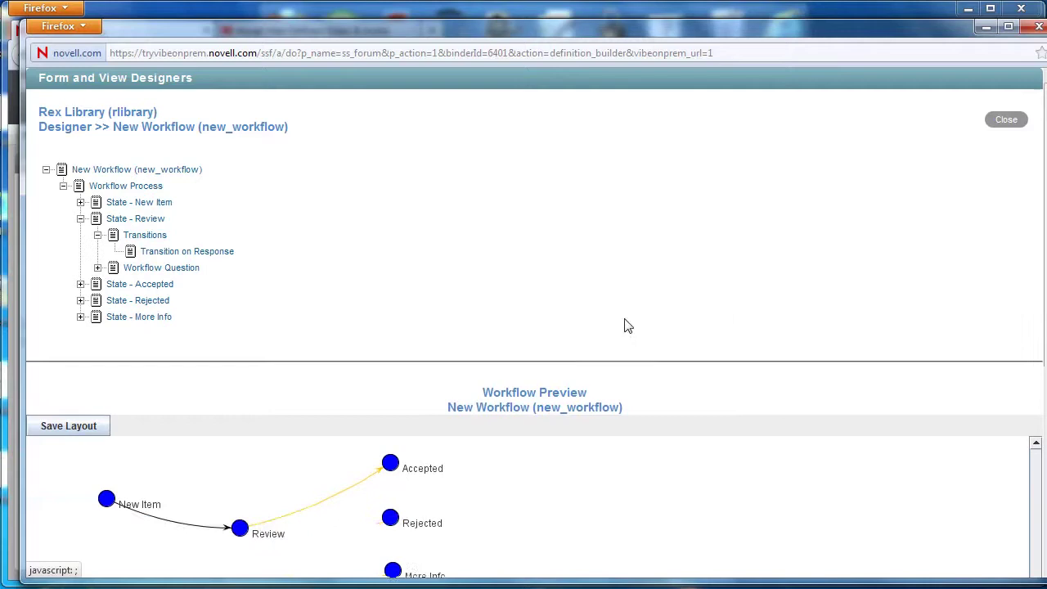
pyautogui.write('a')
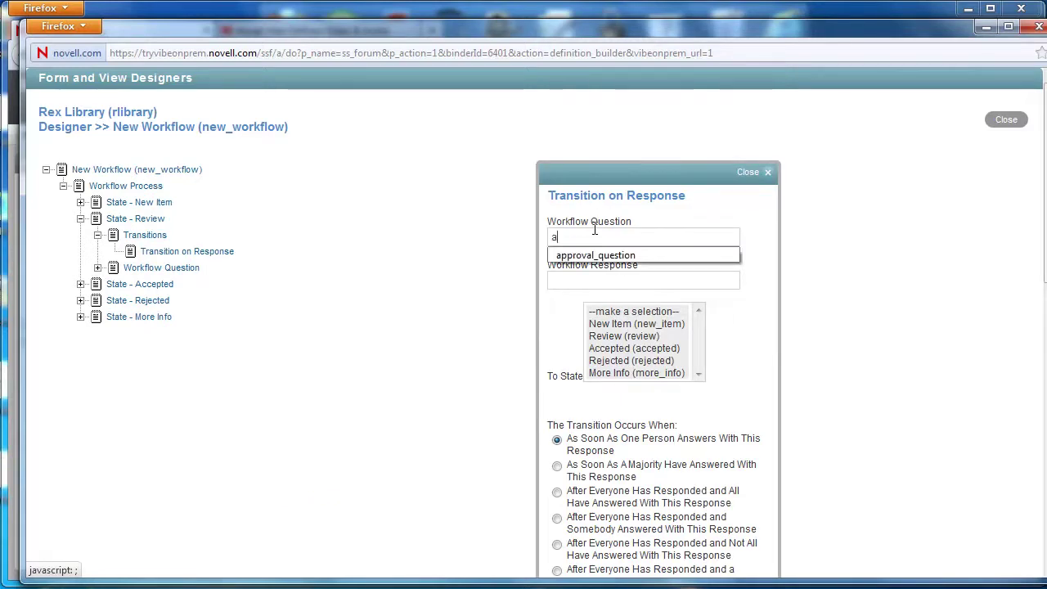
pyautogui.click(598, 255)
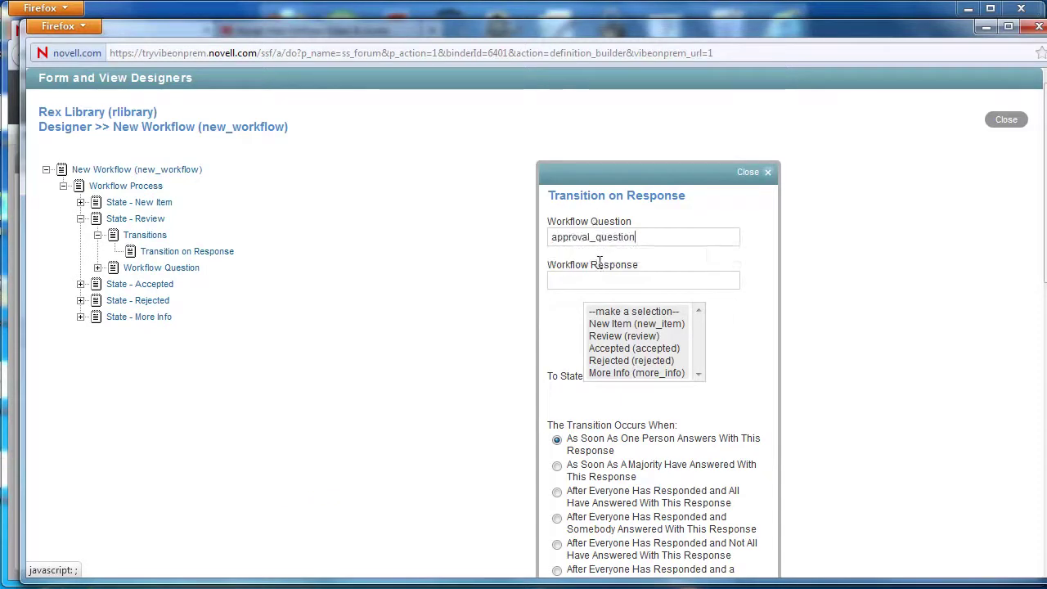
pyautogui.click(603, 282)
pyautogui.write('rejected')
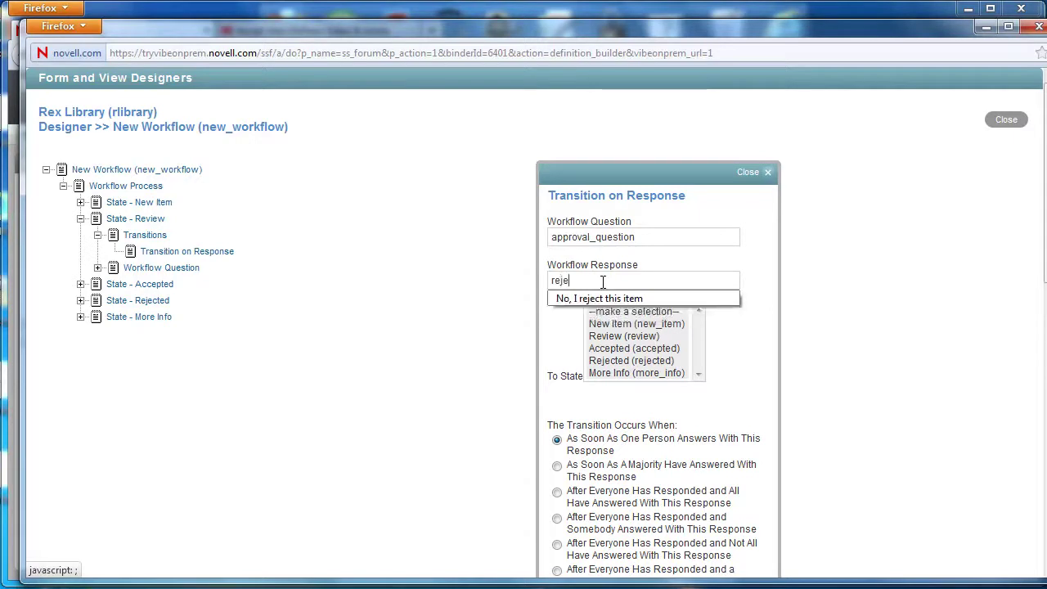
pyautogui.click(614, 361)
pyautogui.scroll(-3, 592, 478)
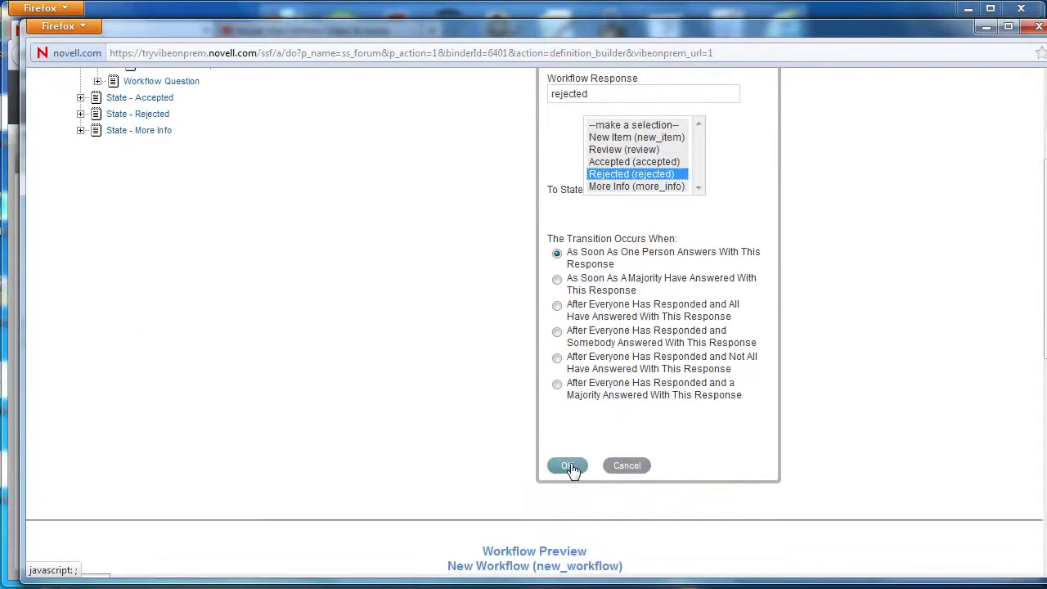